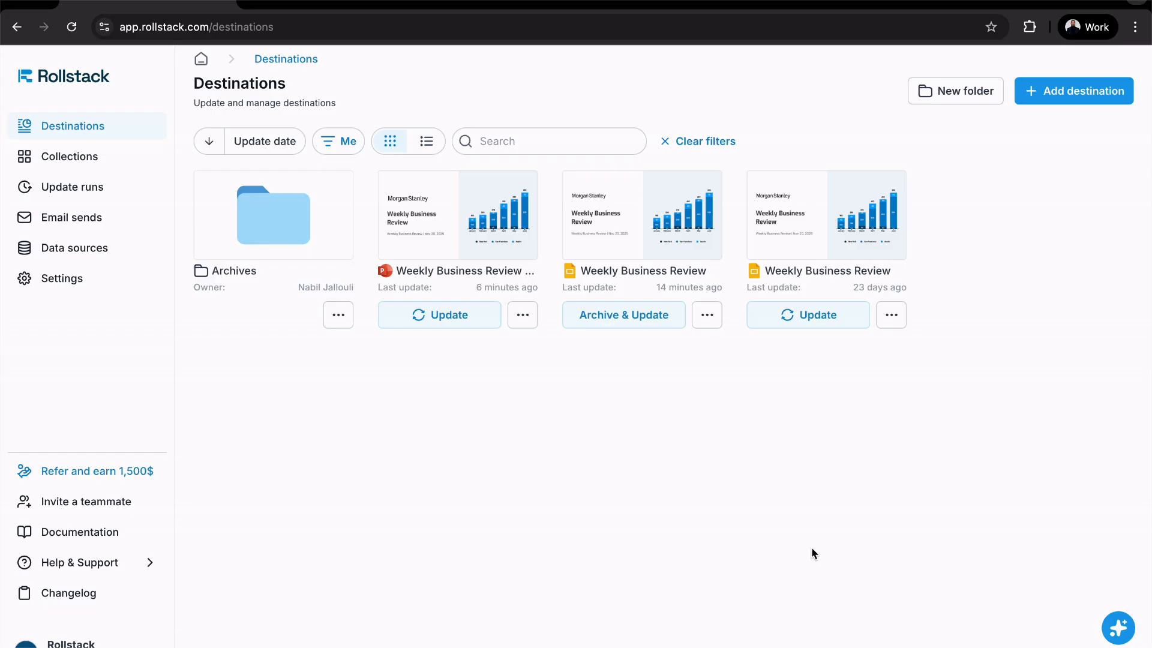
Start adding a new destination
click(1108, 96)
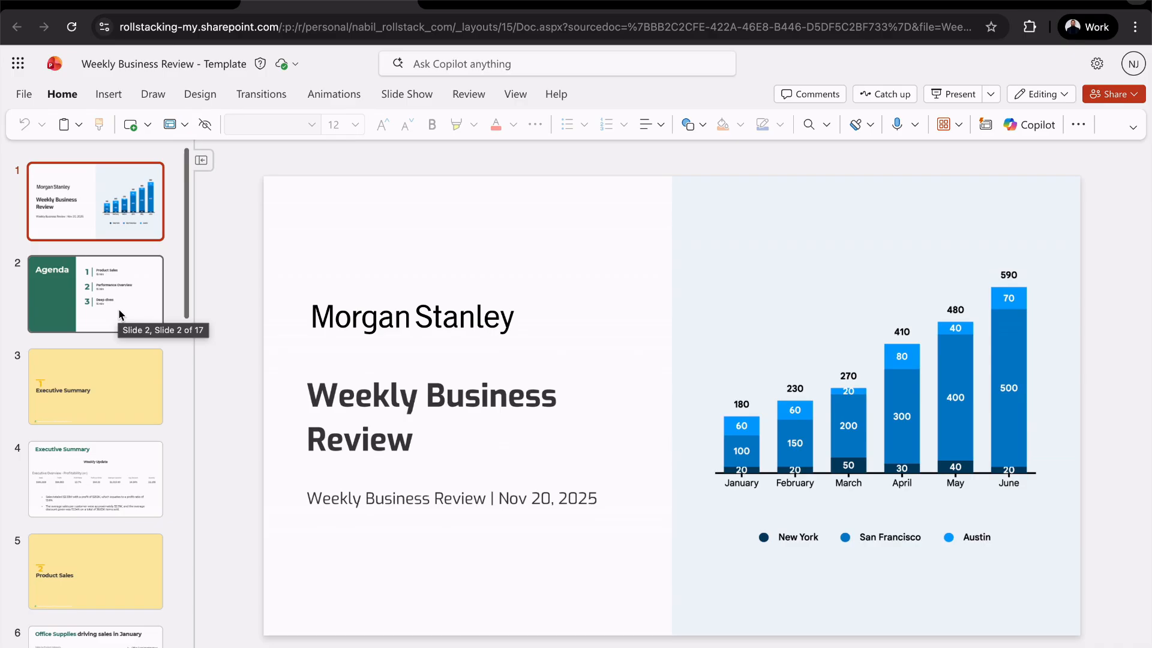
Look through the first six slides of the Weekly Business Review - Template presentation and return to the title slide
click(120, 314)
key(Down)
key(Down)
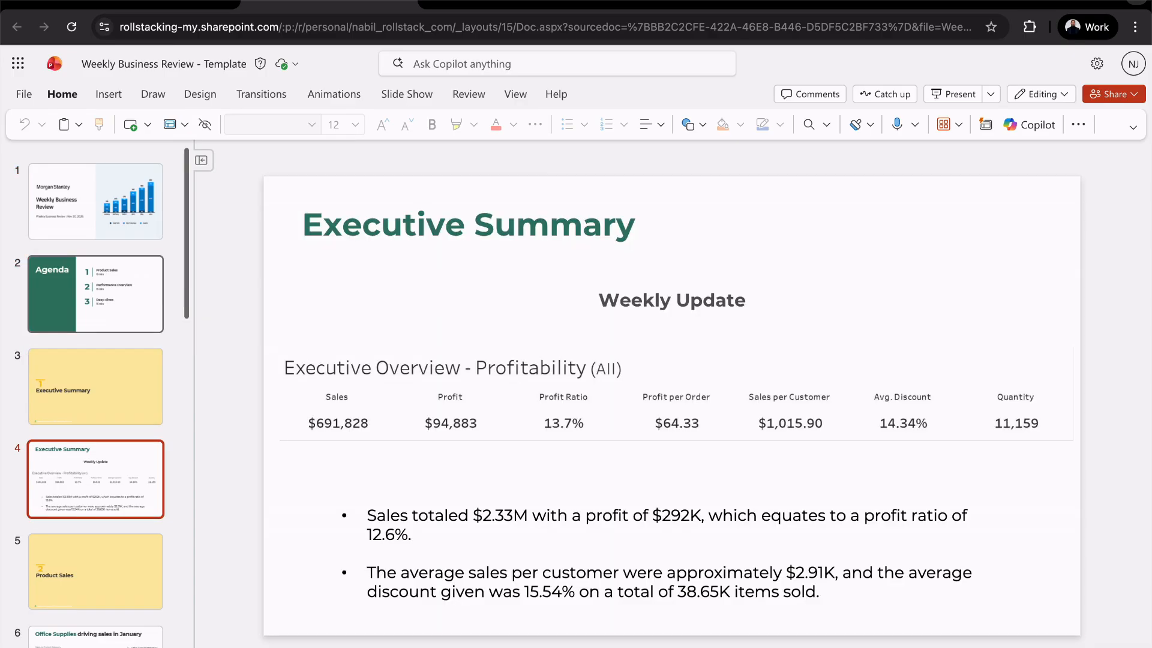
key(Down)
key(Down)
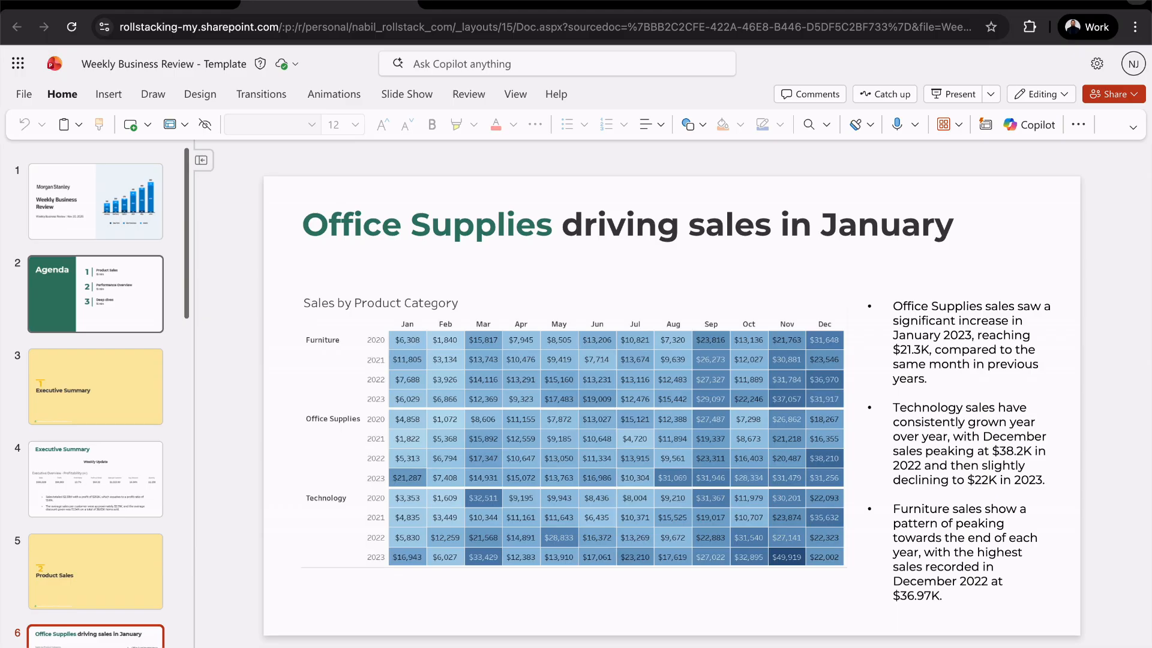
click(146, 188)
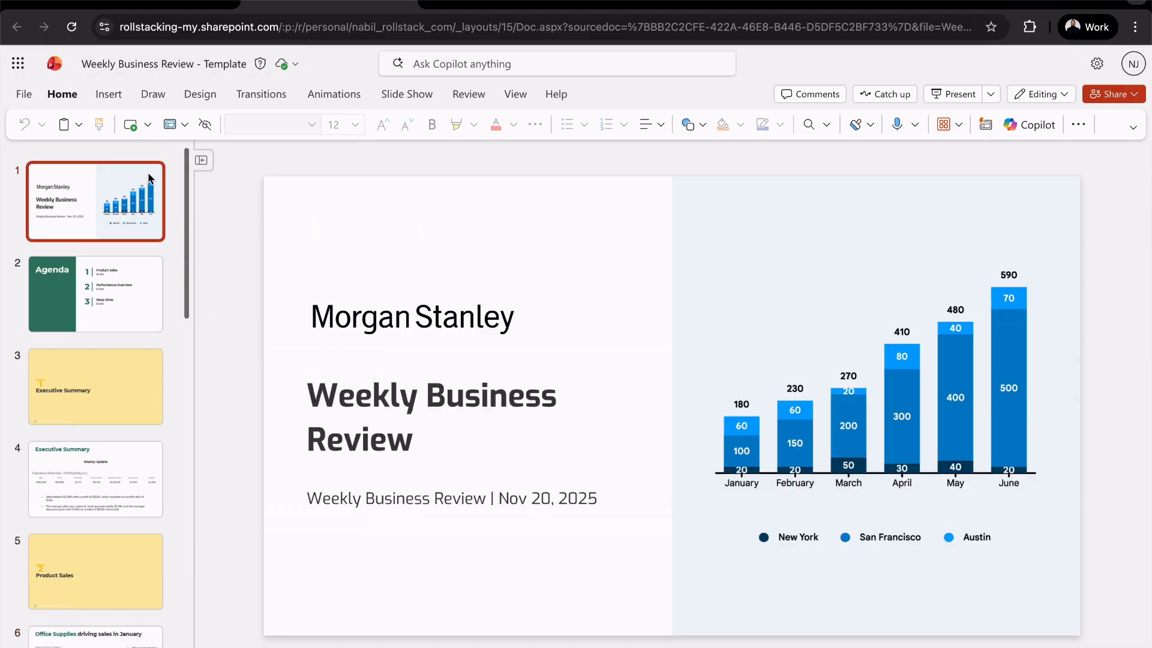
Switch to Rollstack and select slide 13, Product Details, in the Weekly Business Review - Template destination
click(405, 5)
click(477, 240)
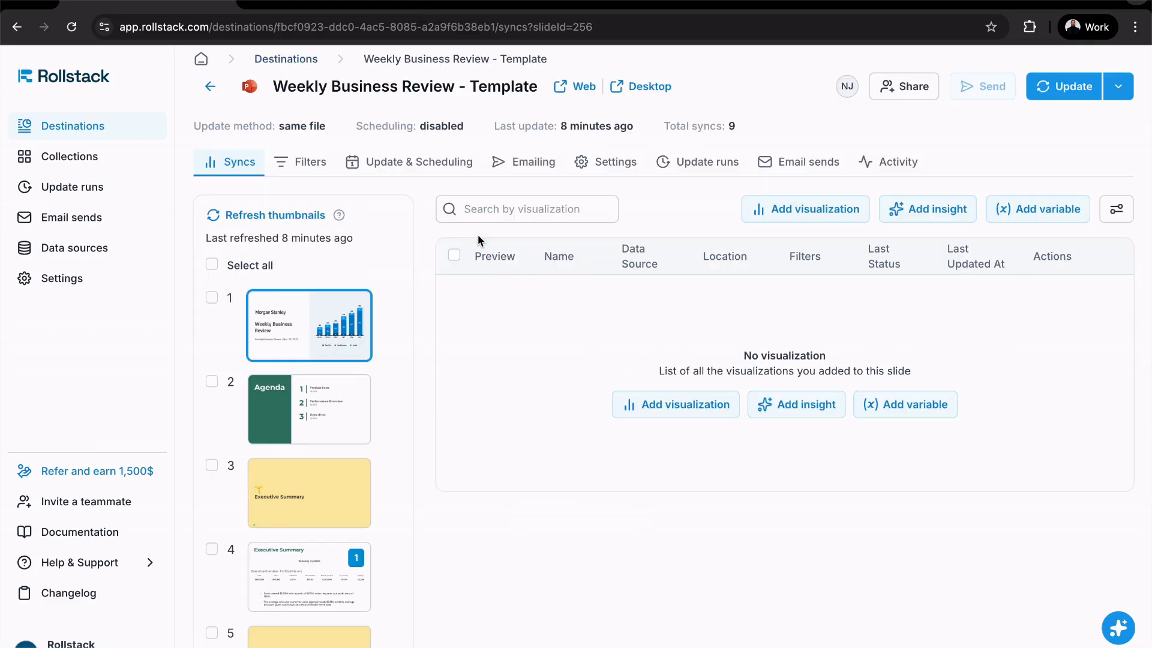
scroll(321, 396, down, 15)
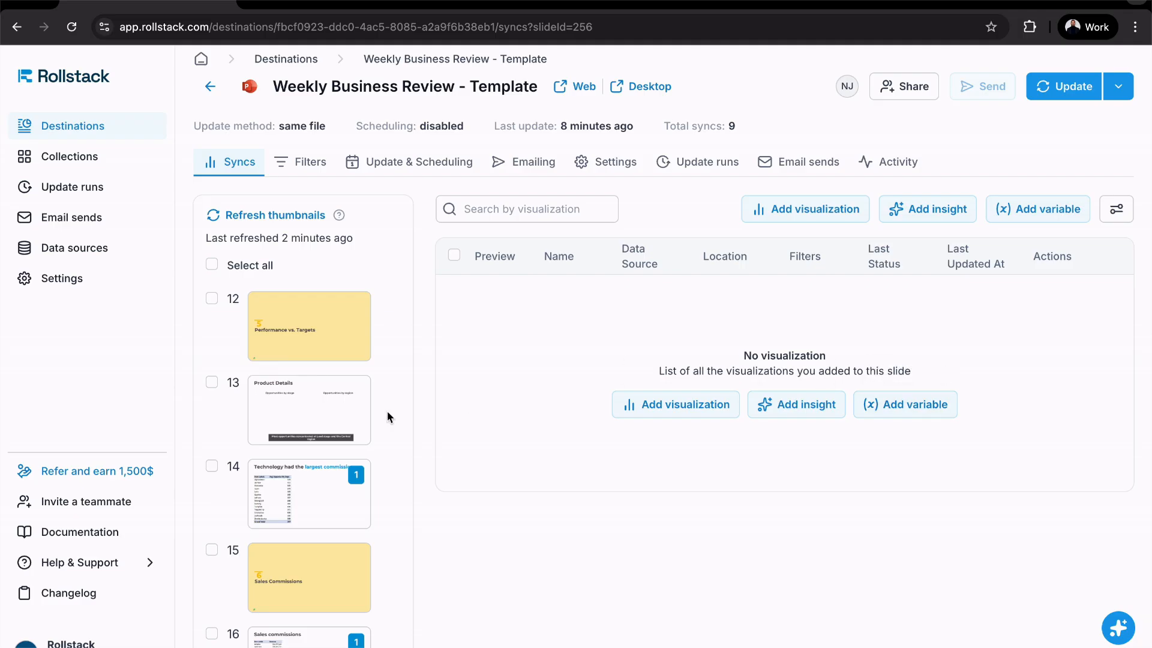
click(323, 420)
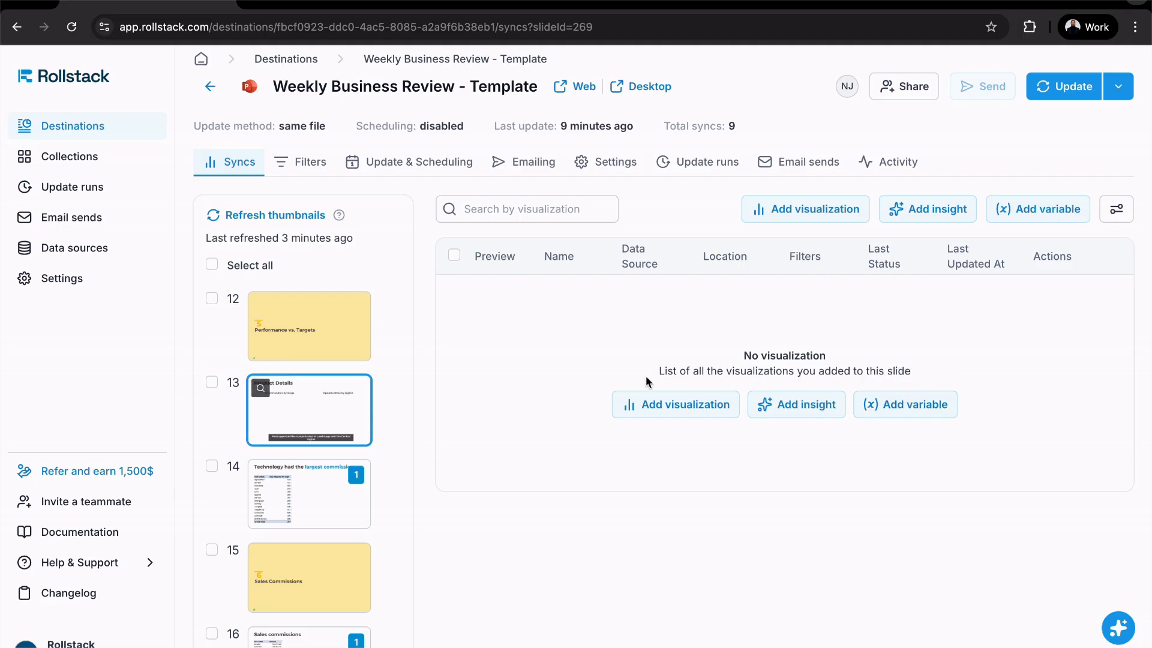
Start a new visualization for slide 13, using Tableau as the data source and Superstore as the dashboard
click(715, 403)
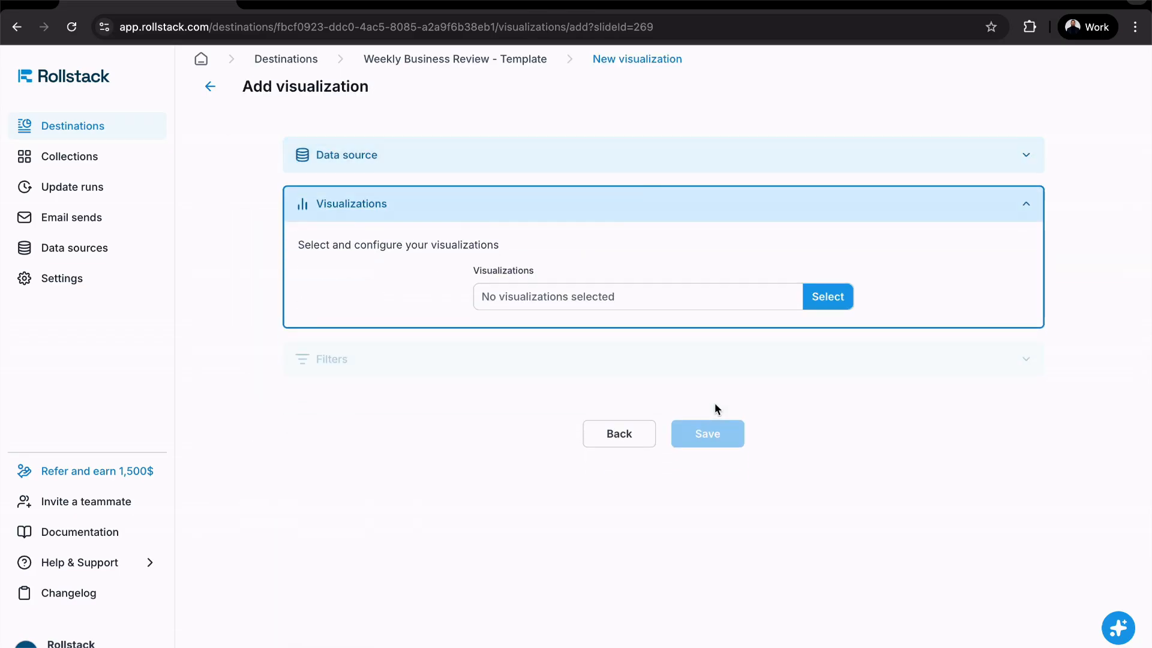
click(653, 175)
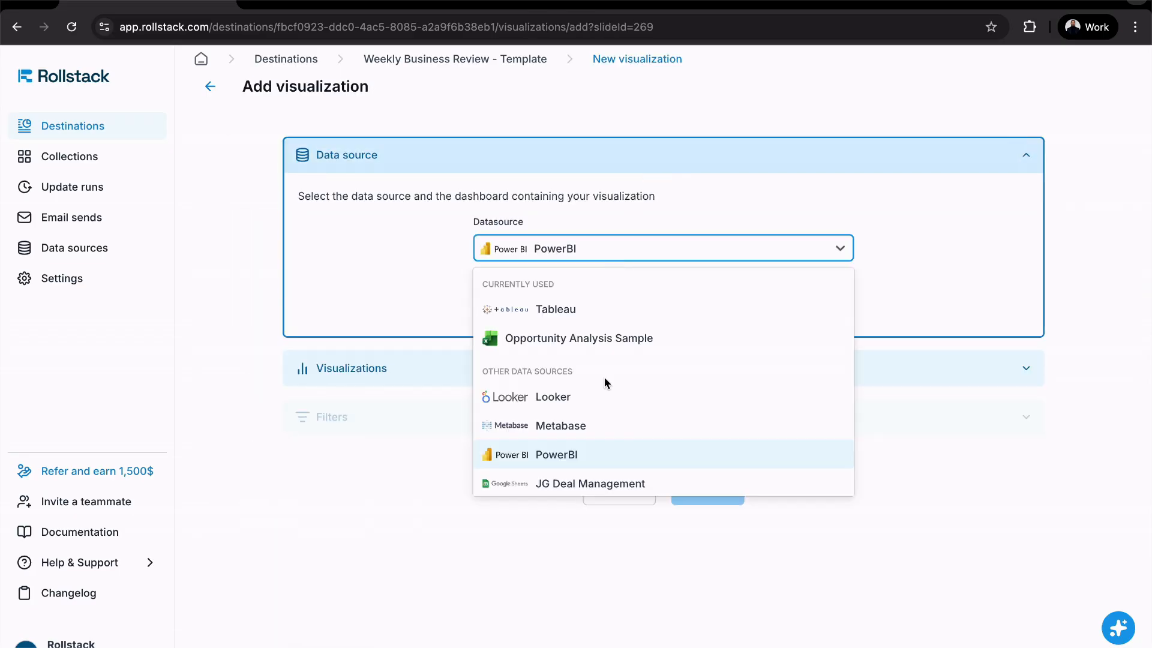
click(553, 316)
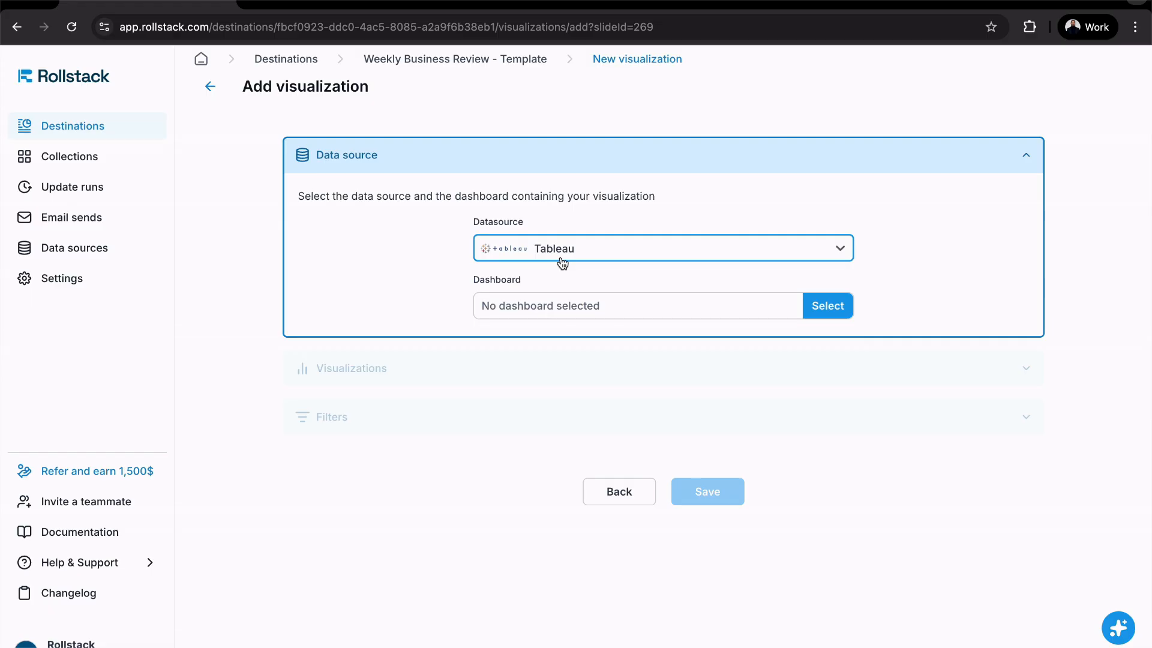
click(585, 311)
click(440, 318)
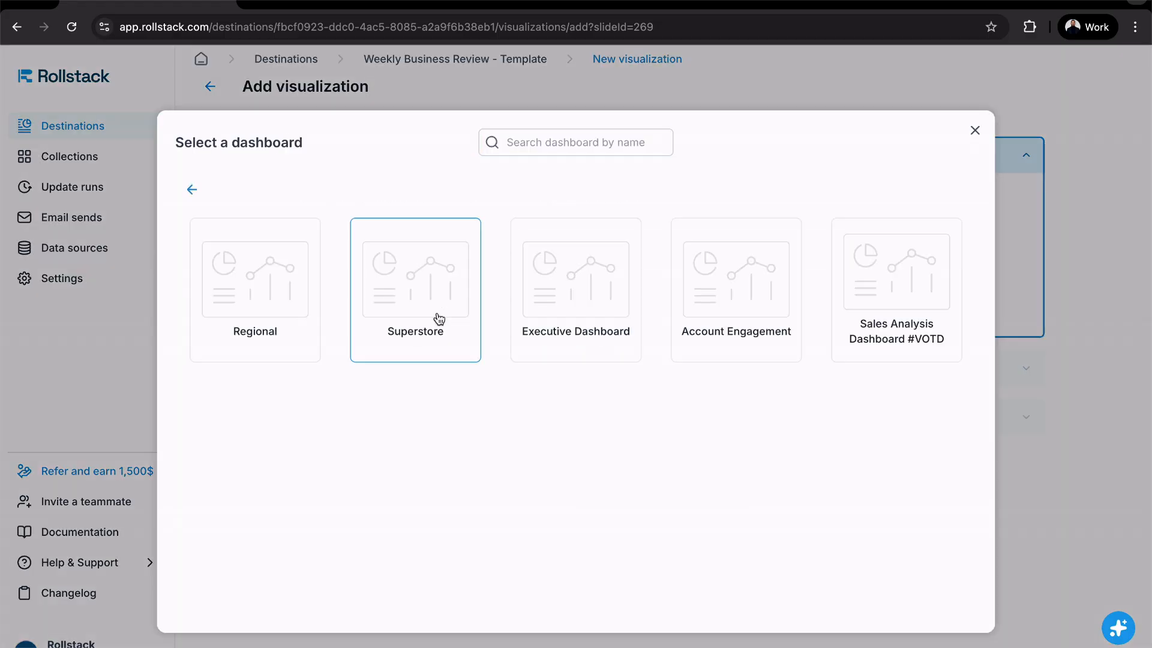
click(439, 317)
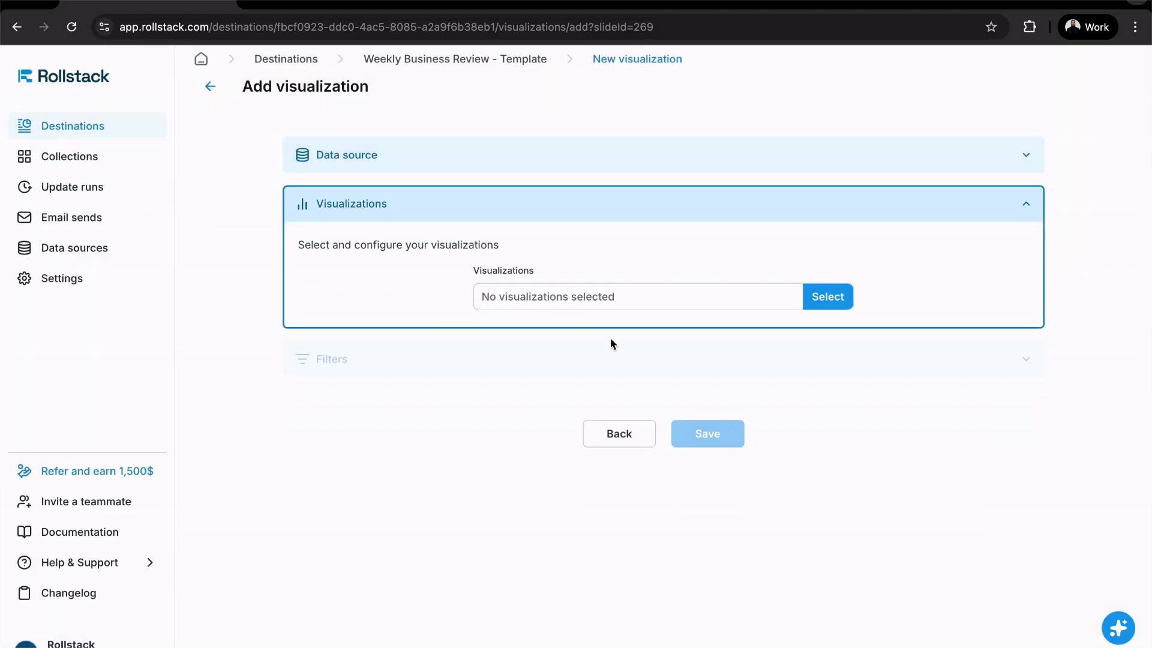
Filter the Superstore Overview dashboard to the East region and continue to the visualization selection
click(678, 311)
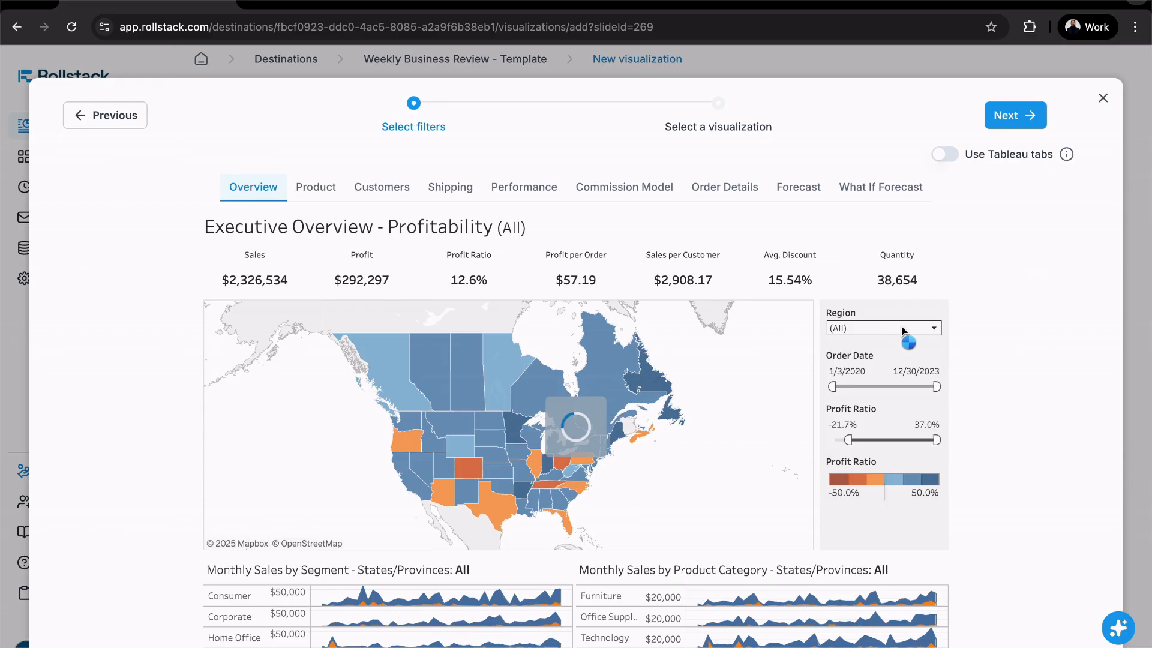
click(903, 329)
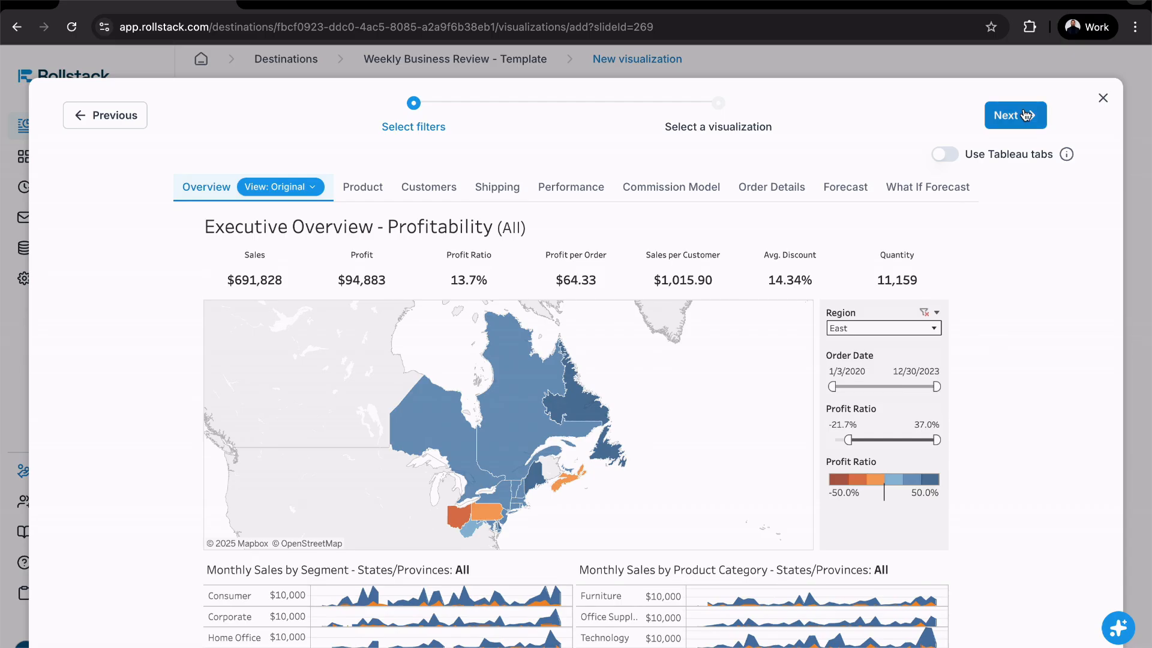
click(1016, 116)
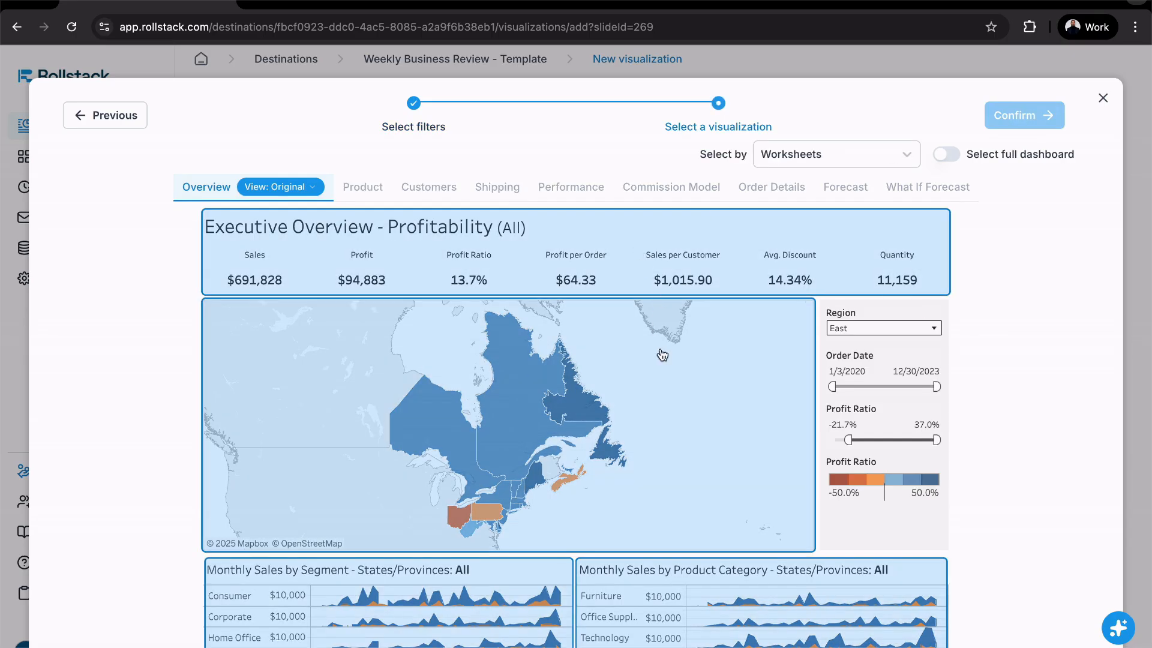
click(662, 356)
click(733, 272)
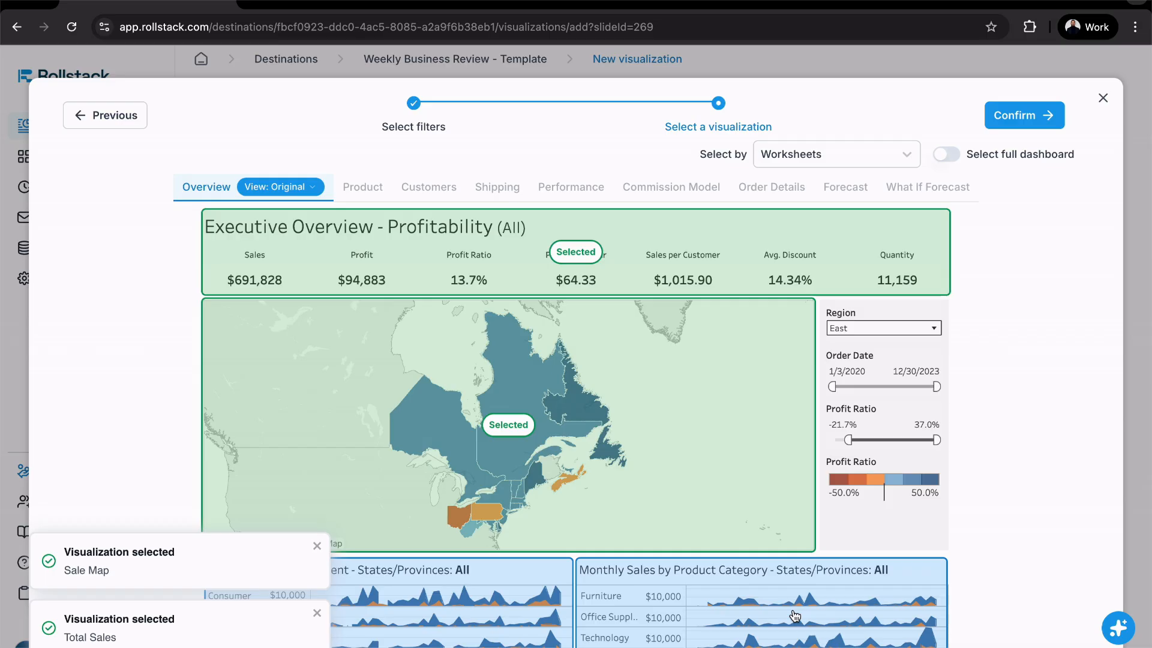
click(694, 263)
click(597, 404)
Select the Sales by Segment and Sales by Product worksheets as the visualizations, without the full dashboard
click(510, 610)
click(694, 631)
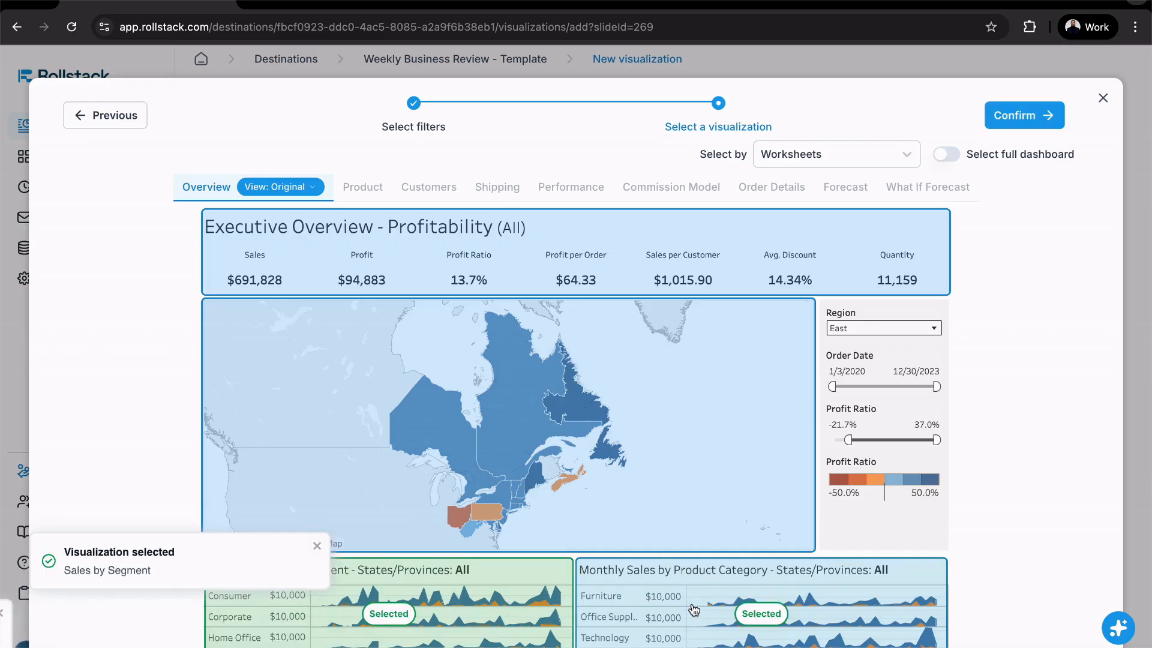
click(946, 155)
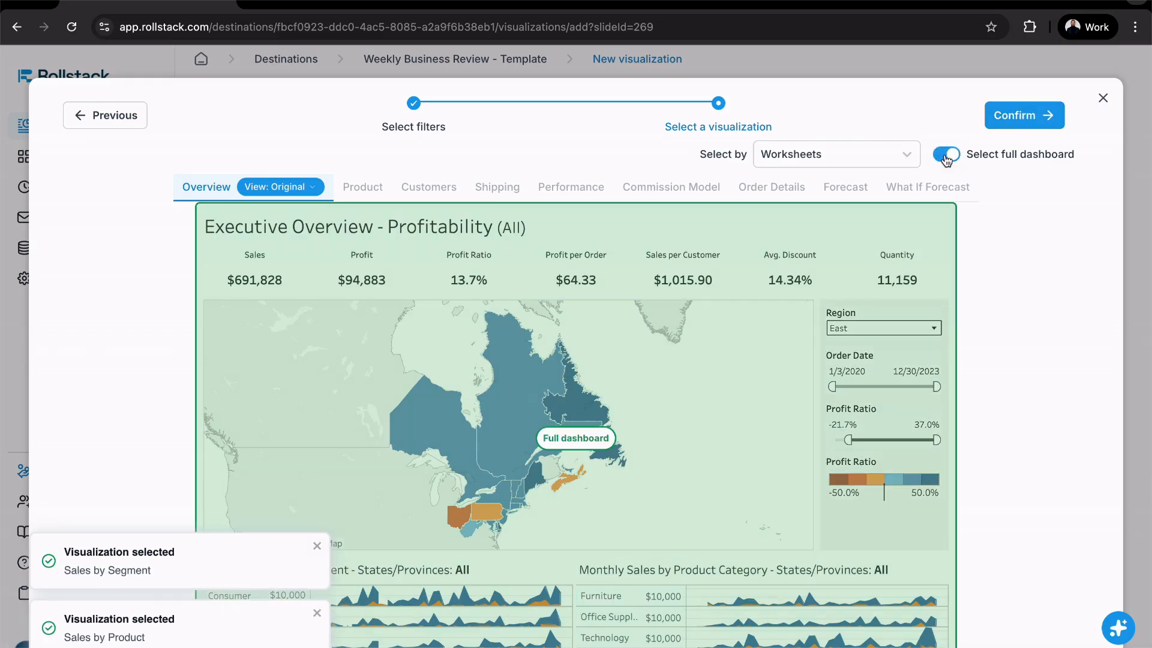
click(946, 155)
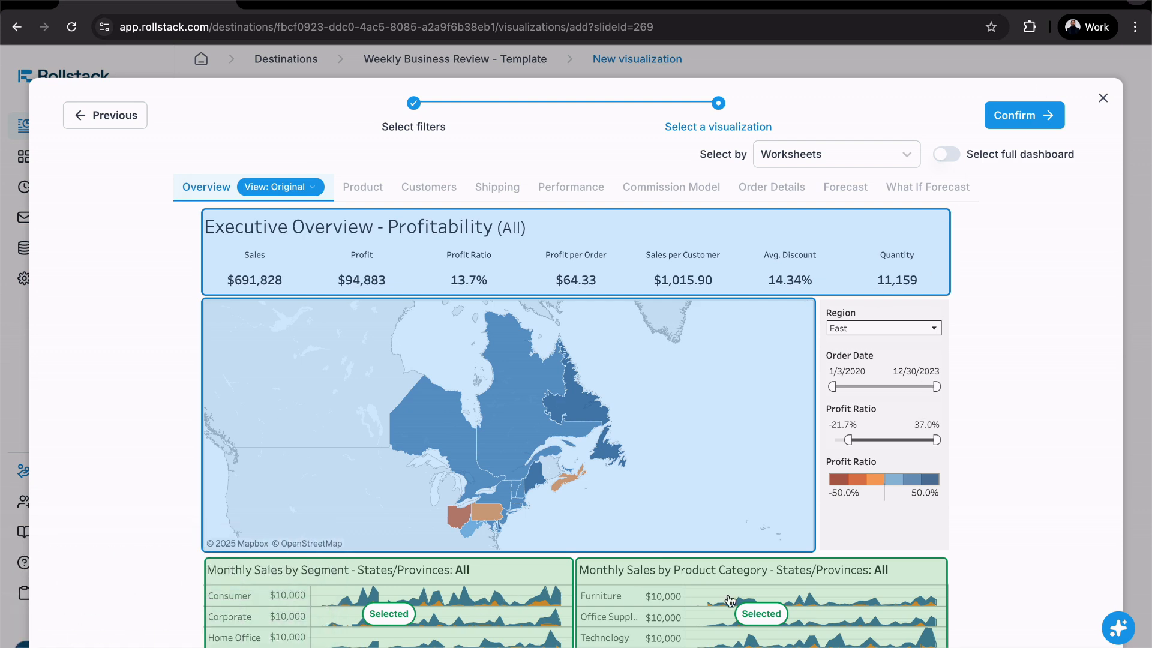
Confirm and save the two selected visualizations in Tableau format, and update the destination with them
click(1020, 124)
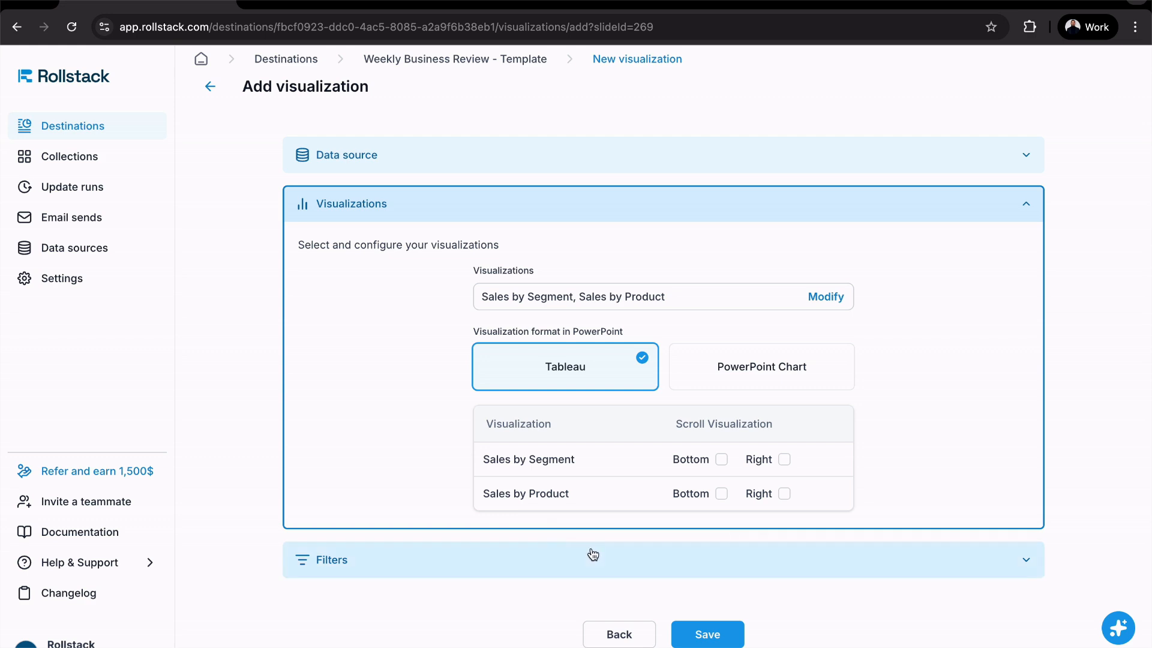
click(727, 642)
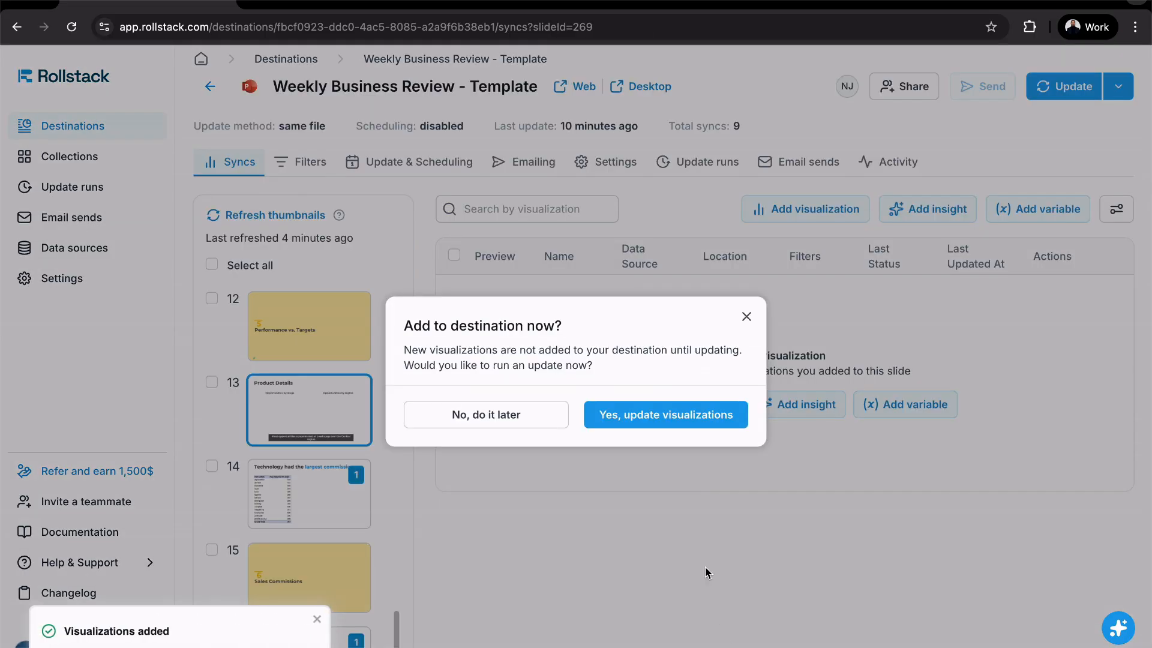
click(684, 413)
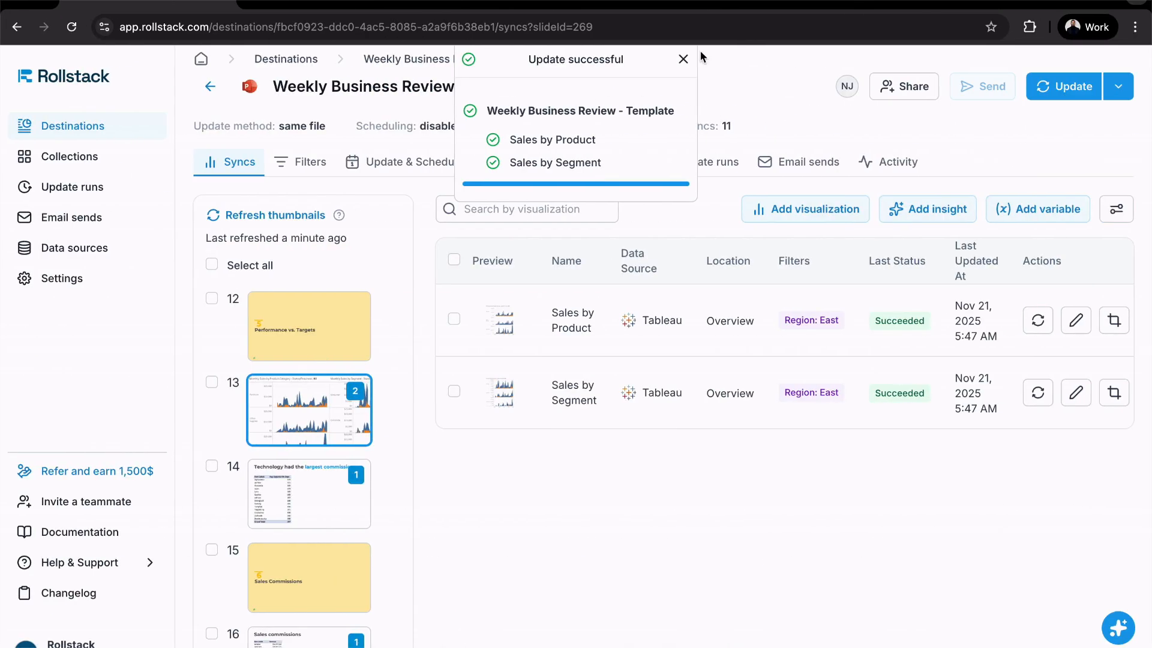
Open the updated presentation in PowerPoint on the web to view the Product Details slide
click(583, 86)
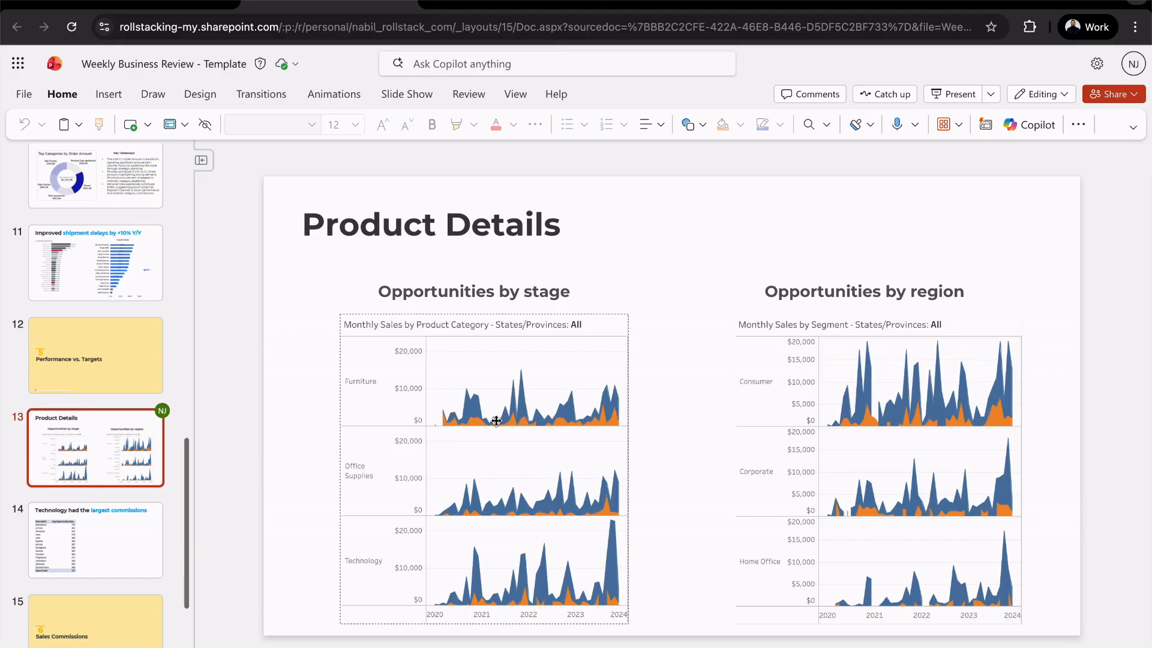
Try enlarging the Monthly Sales by Product Category chart picture on the Product Details slide, and undo the resize
click(602, 347)
drag(629, 314, 930, 141)
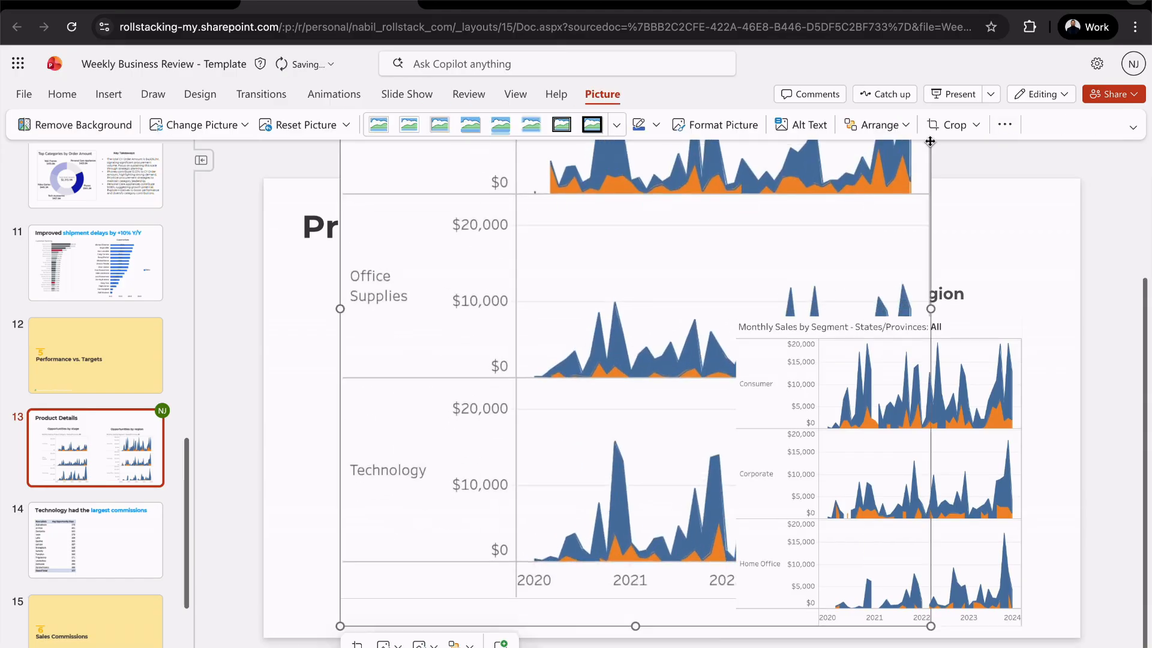
key(ctrl+z)
click(673, 350)
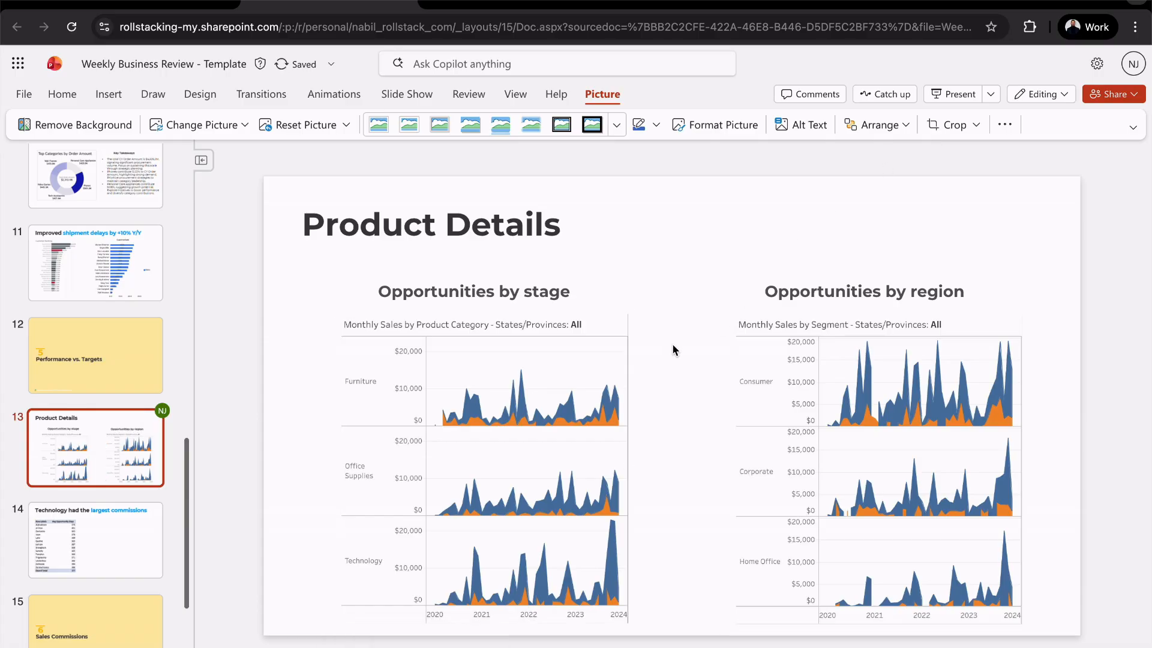